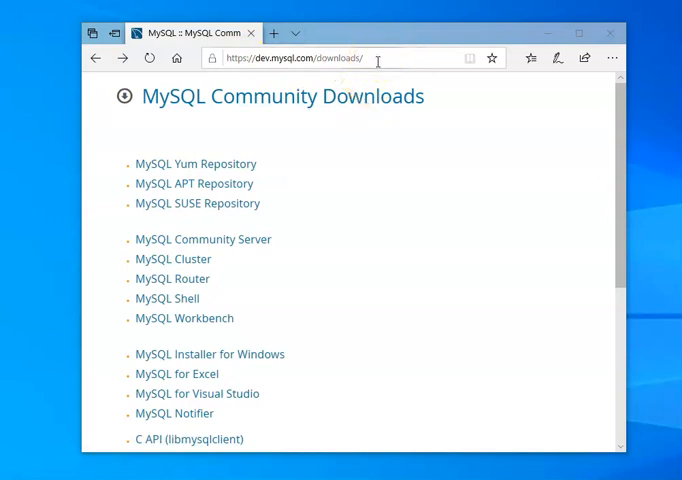
scroll(378, 199, "down", 1)
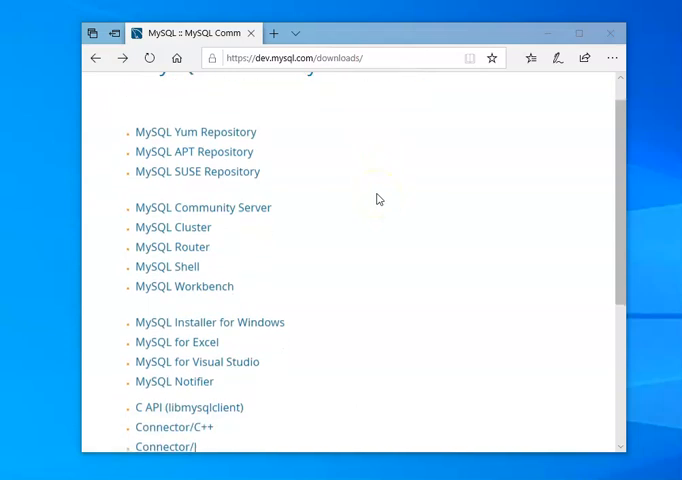
Download the 18.6 MB web MySQL Installer without signing in and run it immediately.
left_click(194, 324)
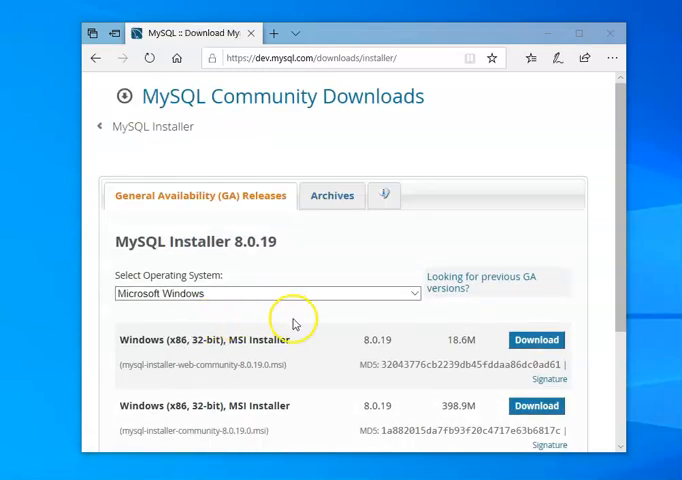
scroll(314, 332, "down", 1)
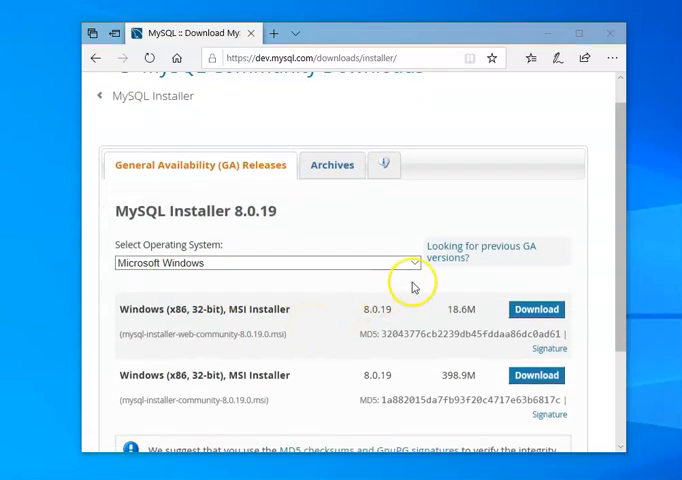
left_click(537, 309)
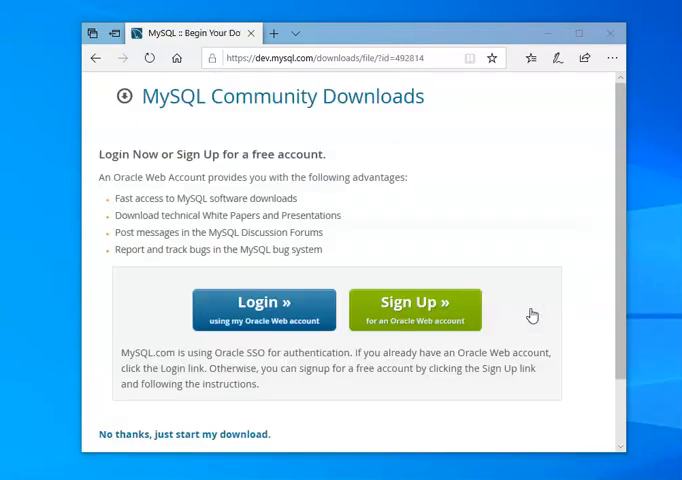
scroll(532, 316, "down", 1)
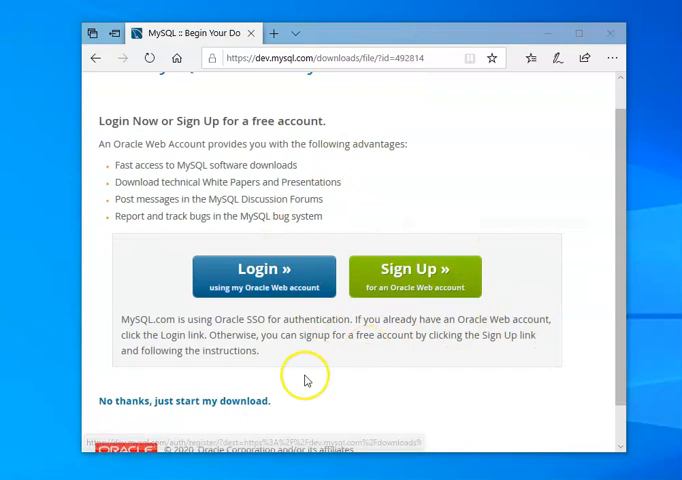
left_click(137, 401)
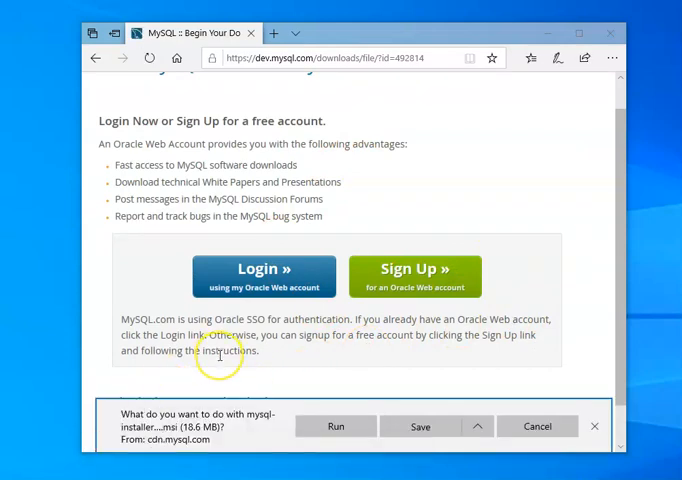
scroll(220, 356, "down", 1)
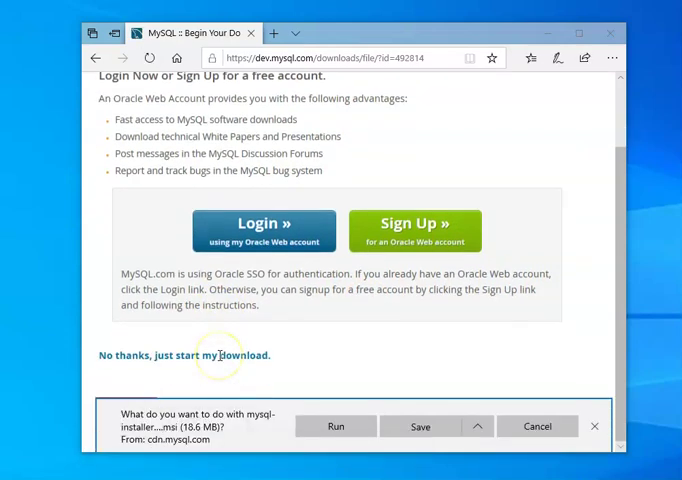
left_click(336, 426)
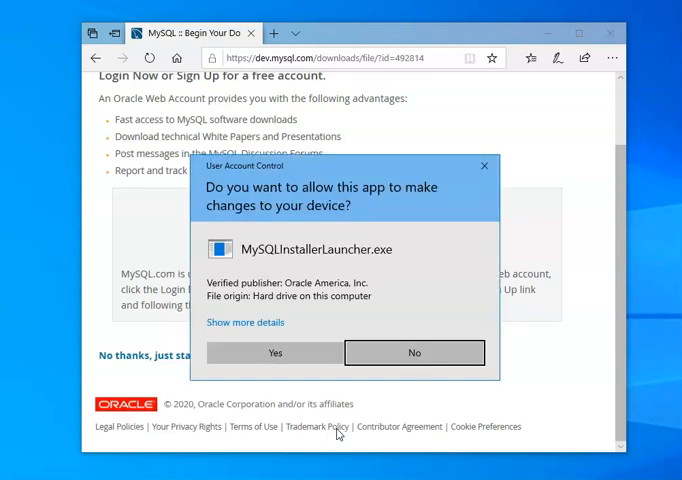
Allow the installer through User Account Control and choose the Custom setup type.
left_click(287, 352)
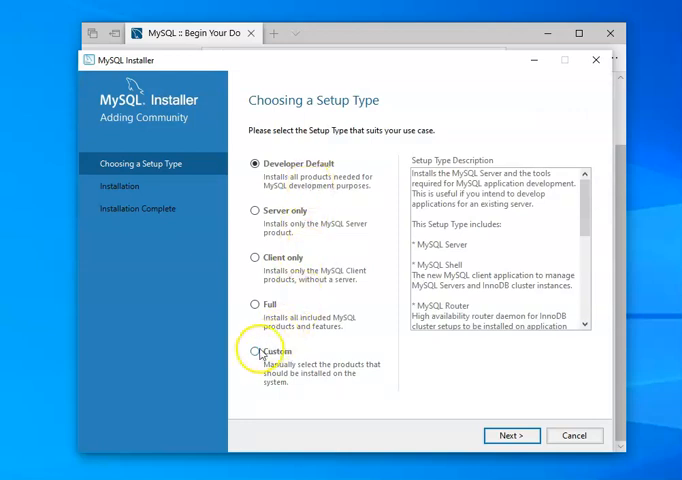
left_click(255, 352)
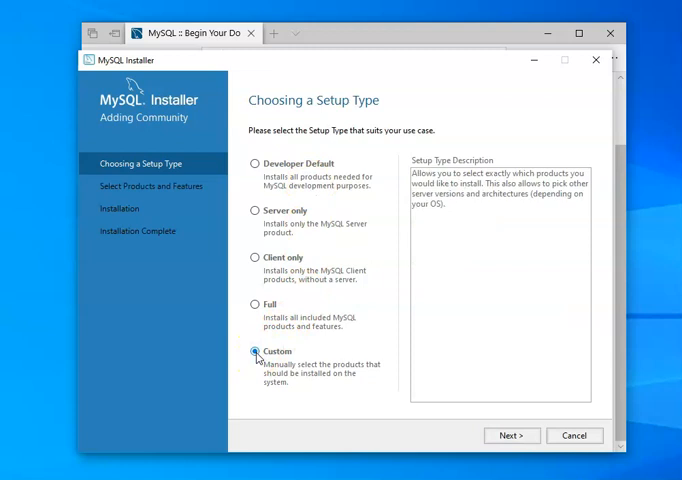
Add MySQL Server 8.0.19 - X64 to the list of products to install.
left_click(509, 436)
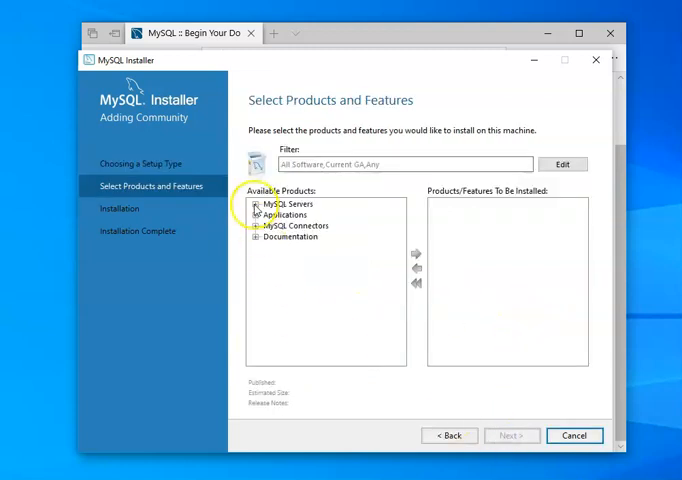
left_click(255, 204)
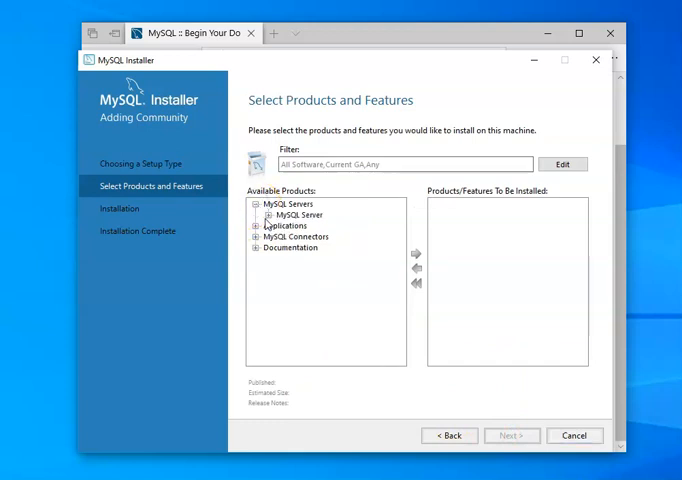
left_click(268, 215)
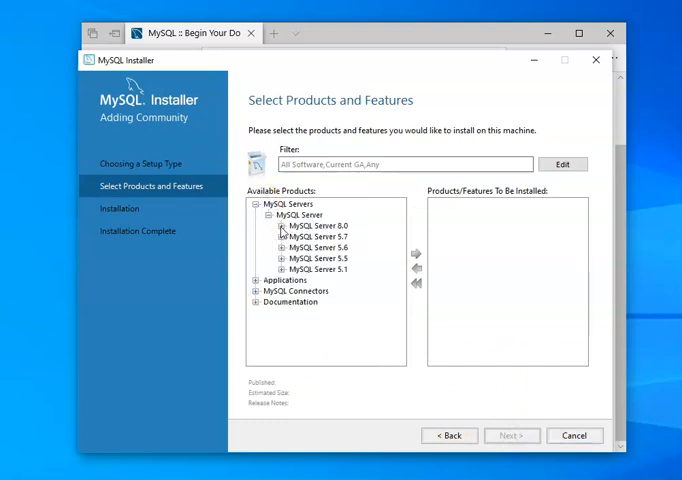
left_click(282, 226)
left_click(335, 216)
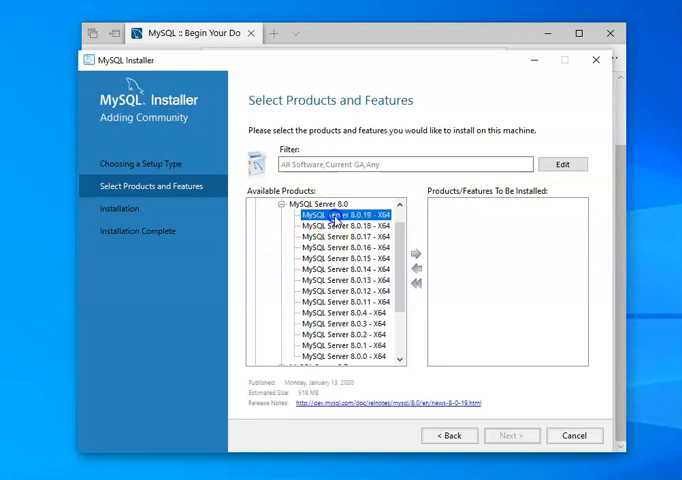
left_click(416, 253)
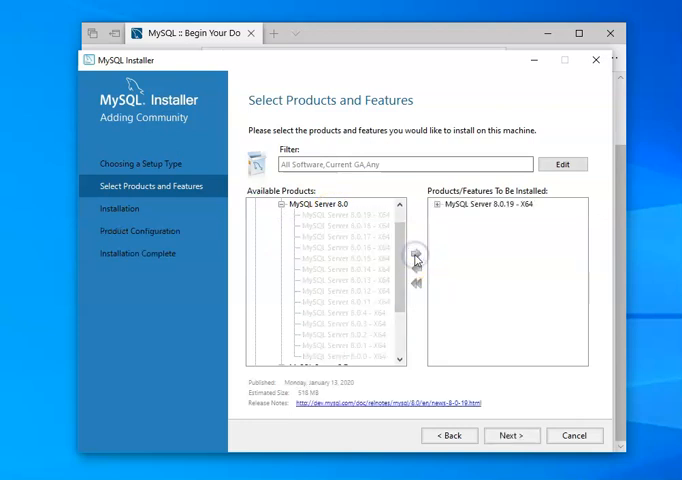
scroll(330, 240, "up", 2)
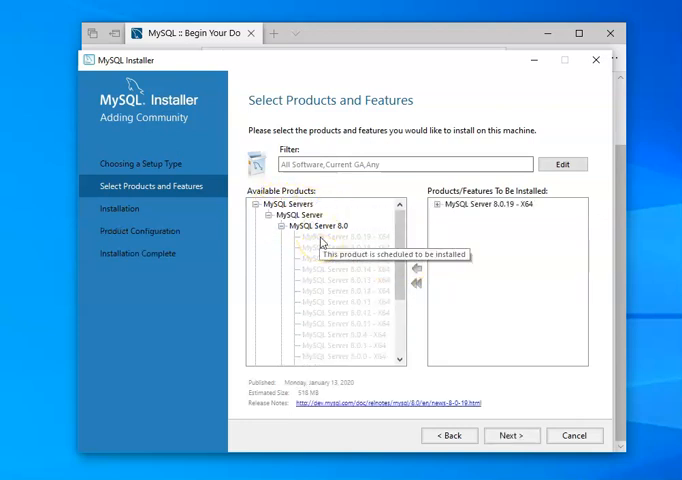
left_click(255, 204)
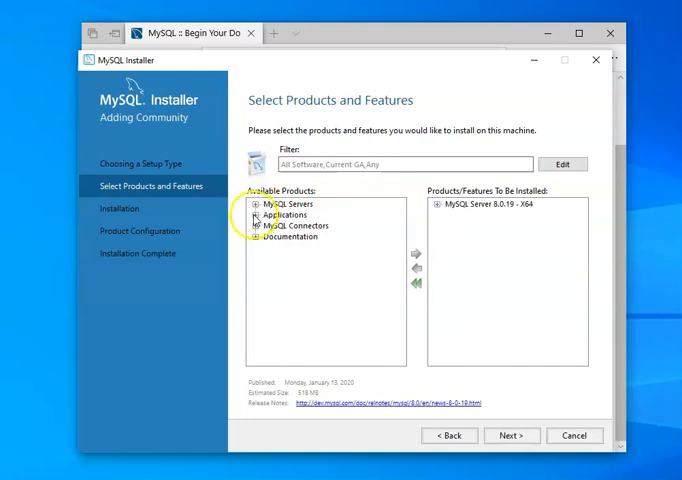
Add MySQL Workbench 8.0.19 from the Applications category to the install list.
left_click(255, 215)
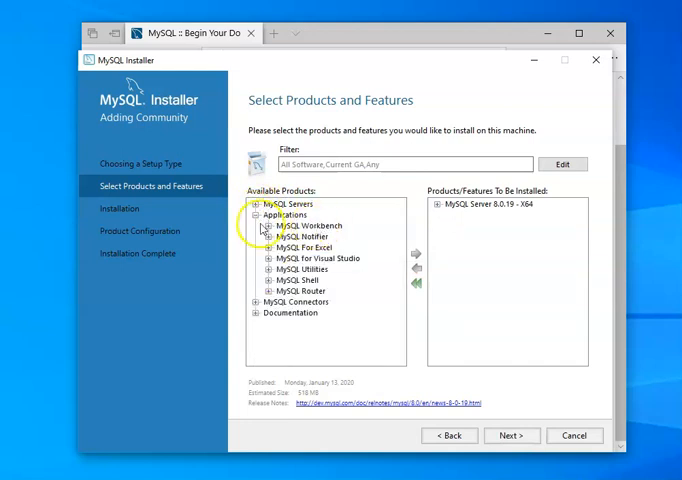
left_click(268, 226)
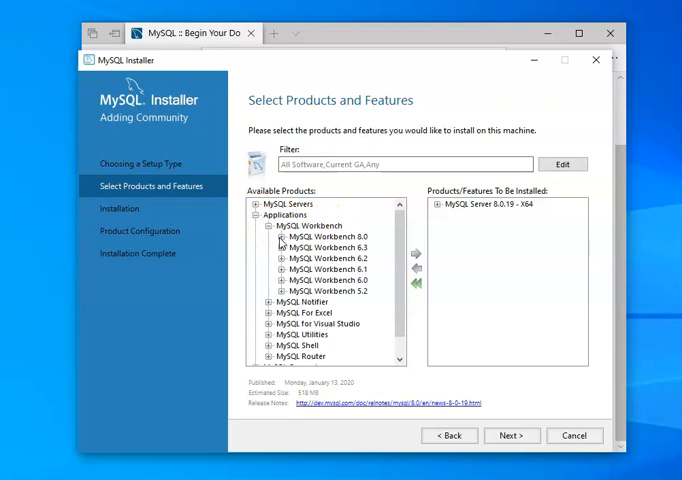
left_click(281, 237)
left_click(342, 248)
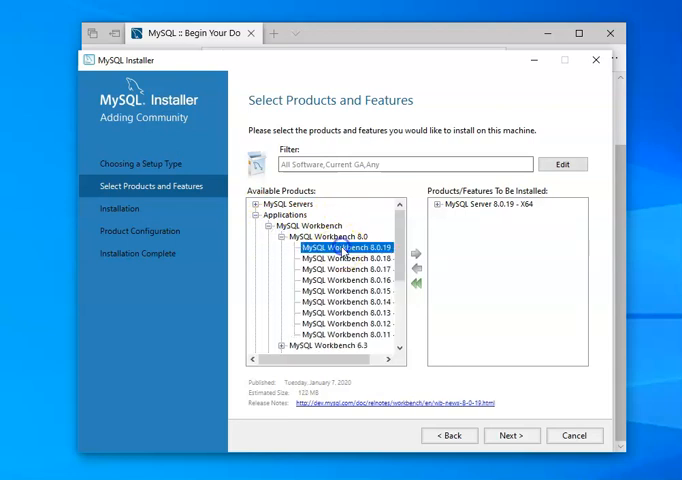
left_click(416, 253)
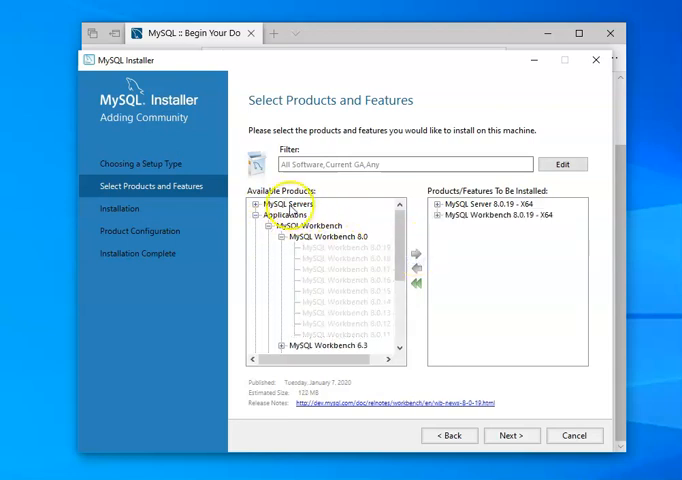
left_click(255, 215)
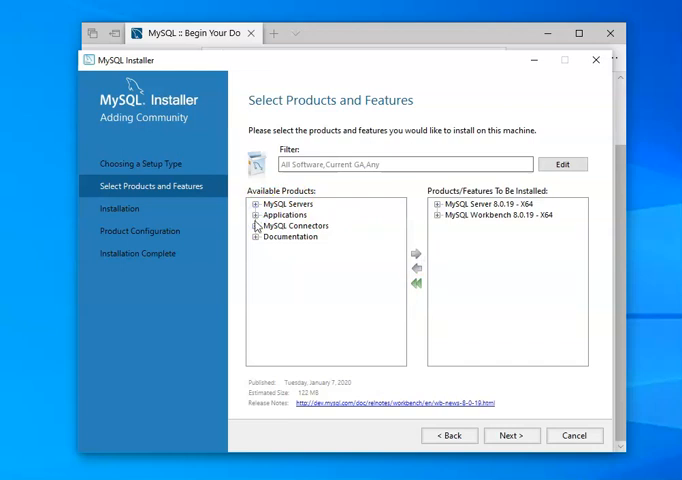
Add Connector/ODBC 8.0.19 from the MySQL Connectors category to the install list.
left_click(255, 226)
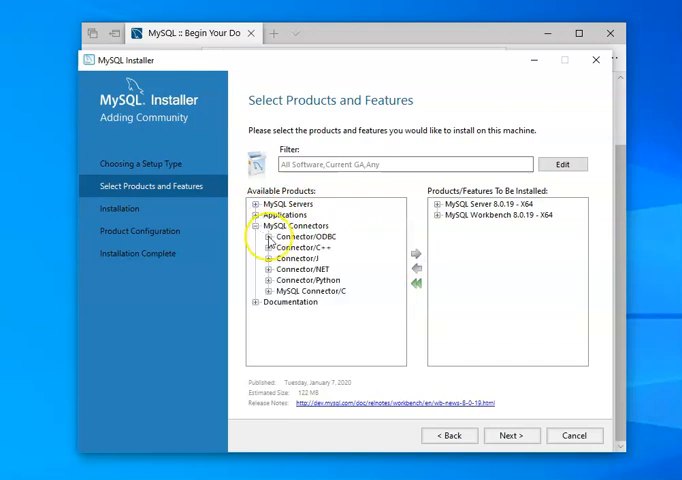
left_click(268, 237)
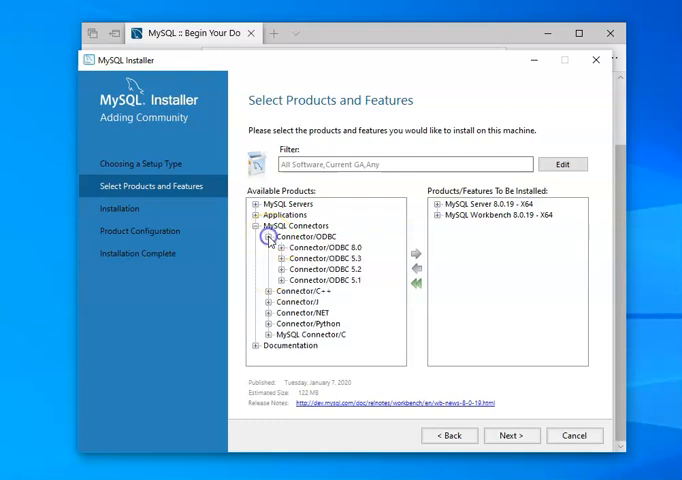
left_click(282, 247)
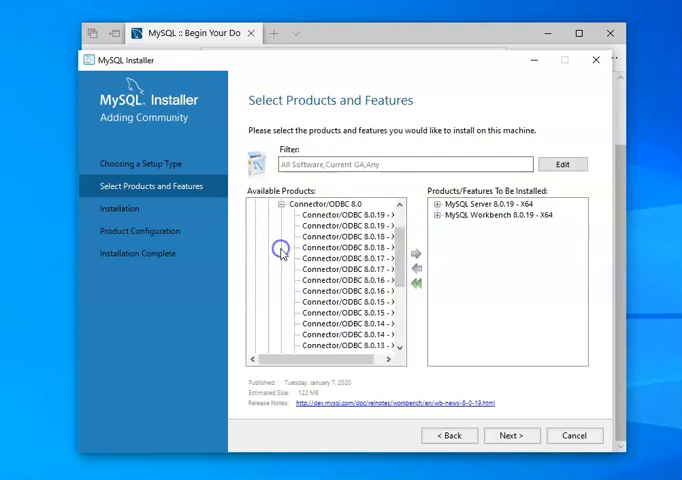
left_click(330, 215)
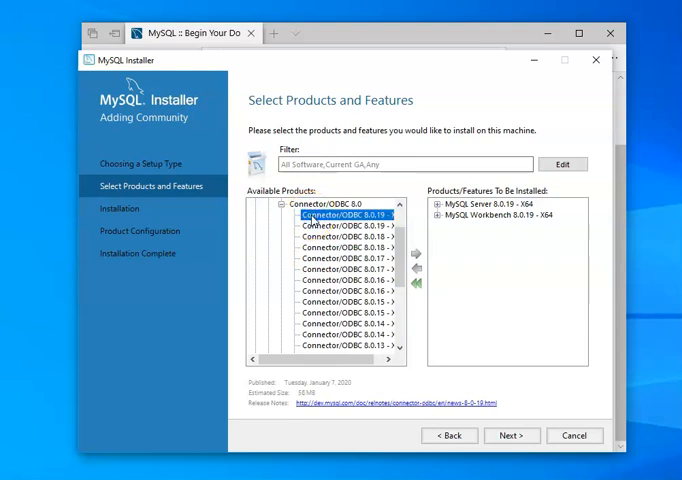
left_click(417, 254)
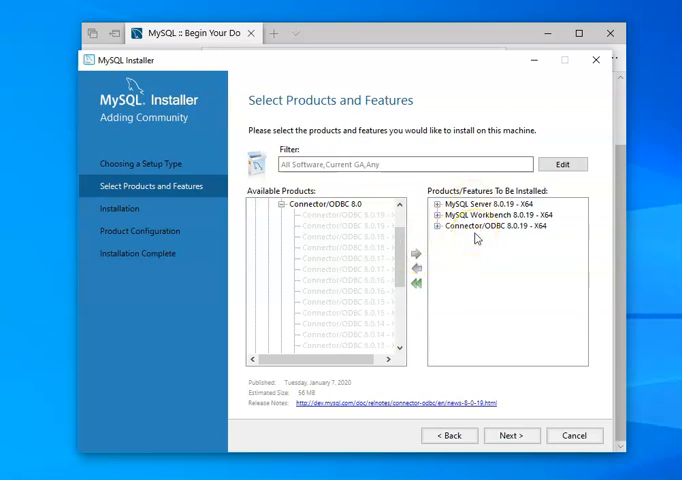
Execute the installation and continue once Server, Workbench and Connector/ODBC show Complete.
left_click(509, 436)
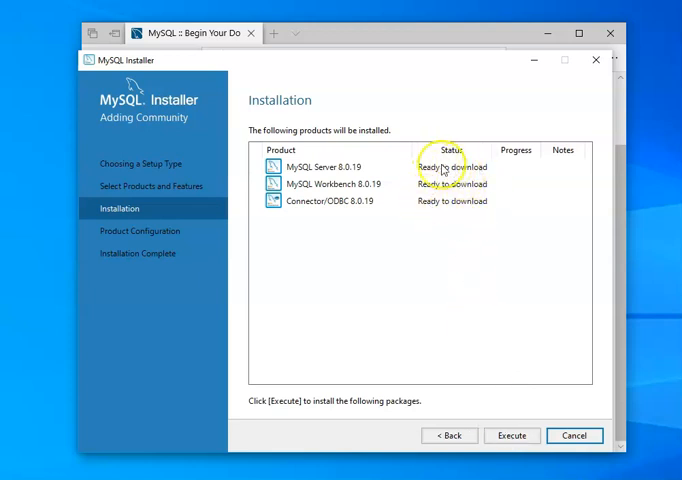
left_click(512, 436)
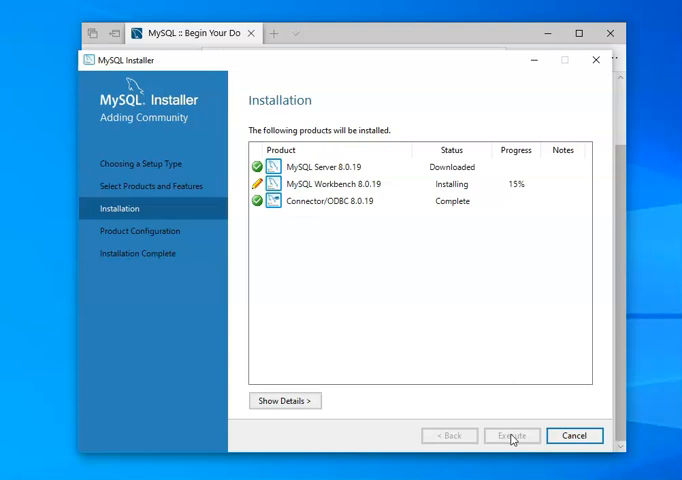
left_click(512, 436)
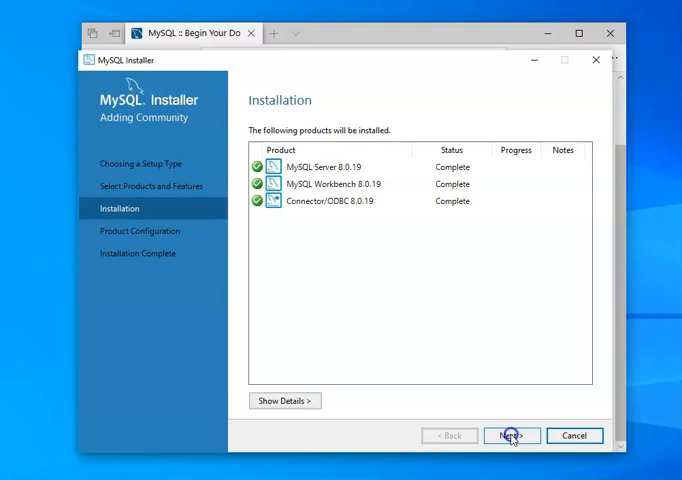
Begin MySQL Server configuration, keeping Standalone MySQL Server on High Availability.
left_click(512, 436)
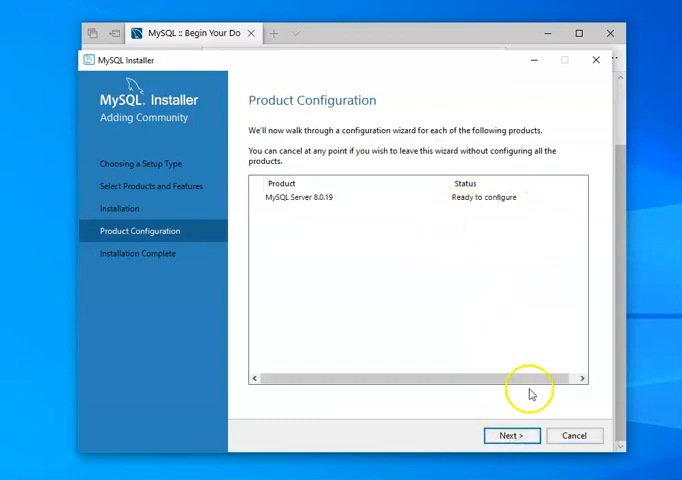
left_click(512, 436)
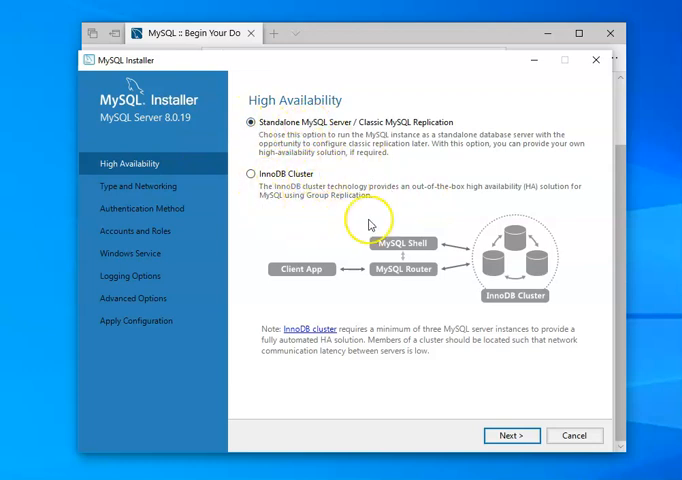
left_click(511, 435)
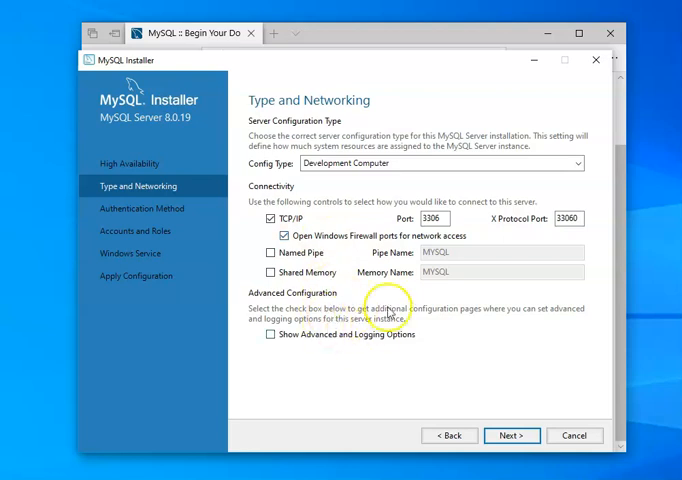
Keep default TCP/IP networking and Use Strong Password Encryption, reaching Accounts and Roles.
left_click(511, 435)
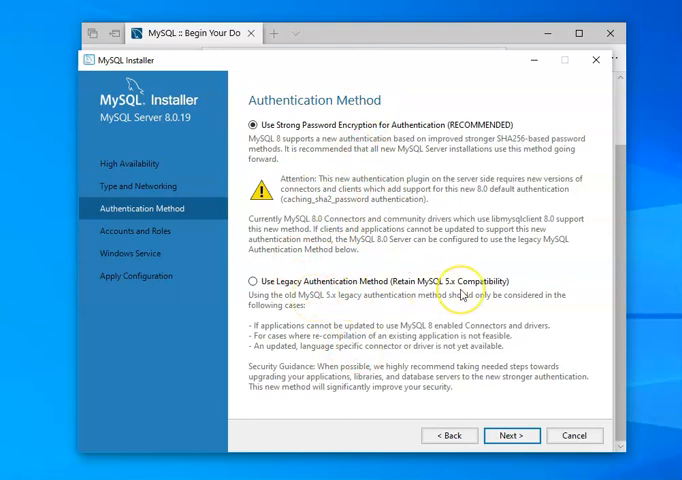
left_click(512, 437)
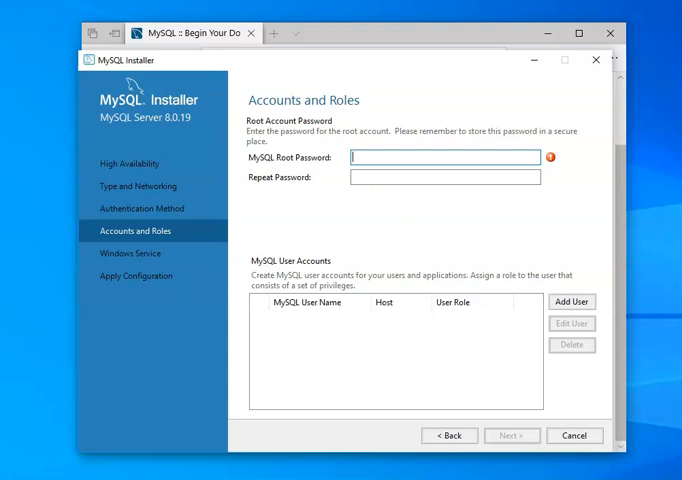
Launch Notepad from Windows search and start saving the blank file.
key("super")
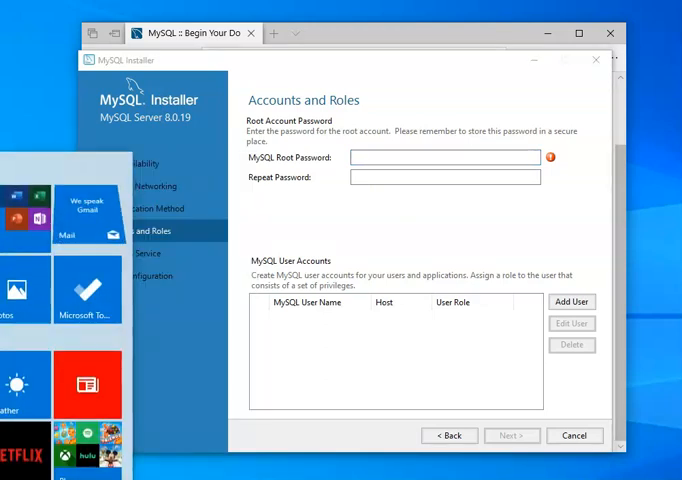
type("notepad")
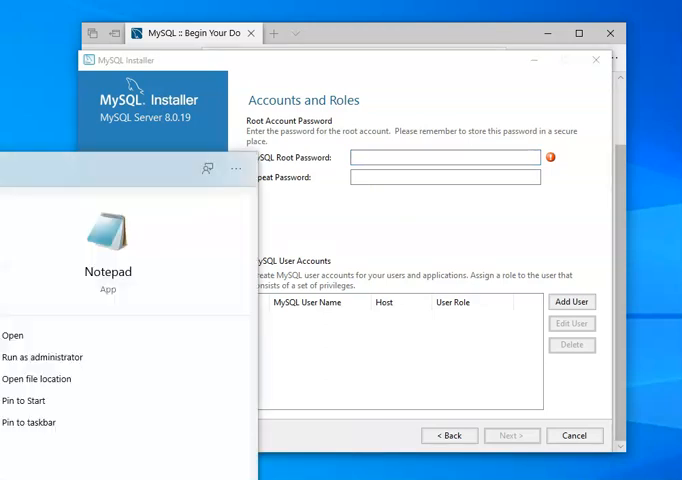
key("Return")
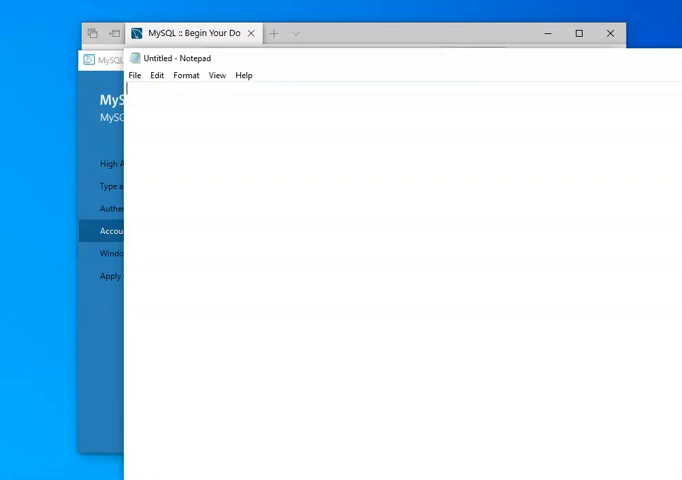
key("ctrl+s")
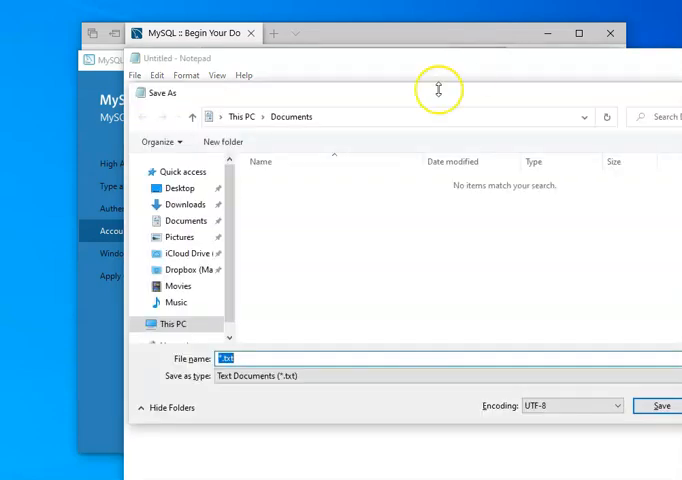
Save the file to the Desktop with the name mysqlpassword.
left_click(179, 188)
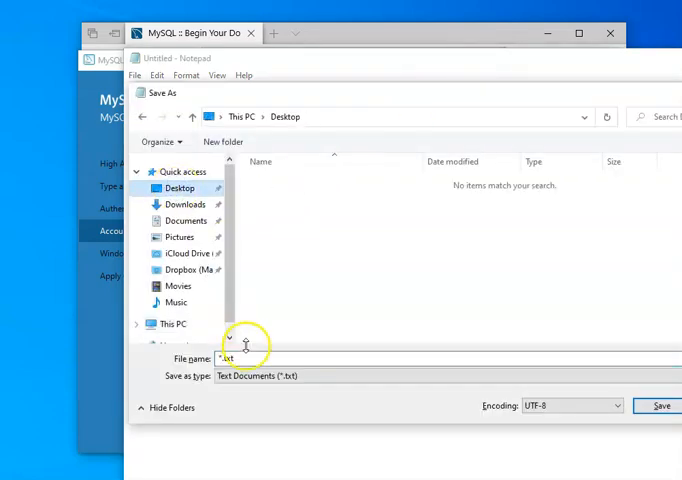
left_click(222, 358)
double_click(222, 358)
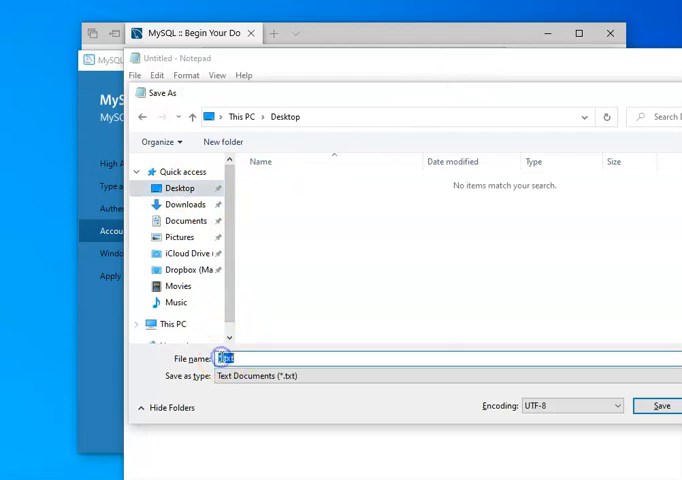
type("mys")
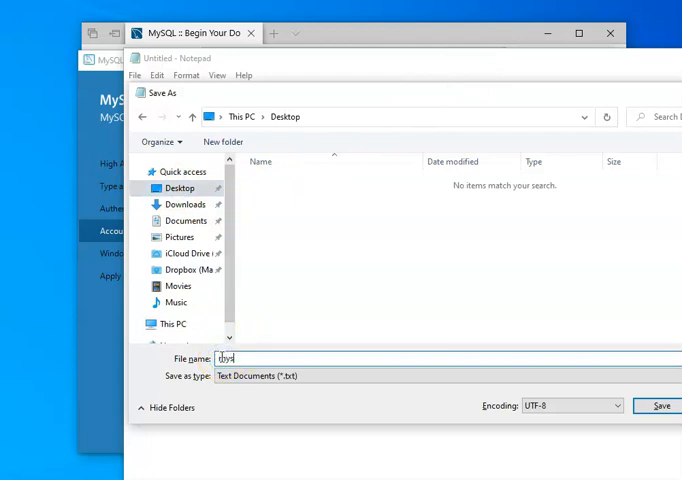
type("qlpass")
type("deo")
key("BackSpace")
key("BackSpace")
key("BackSpace")
type("eo")
key("BackSpace")
key("BackSpace")
type("sword")
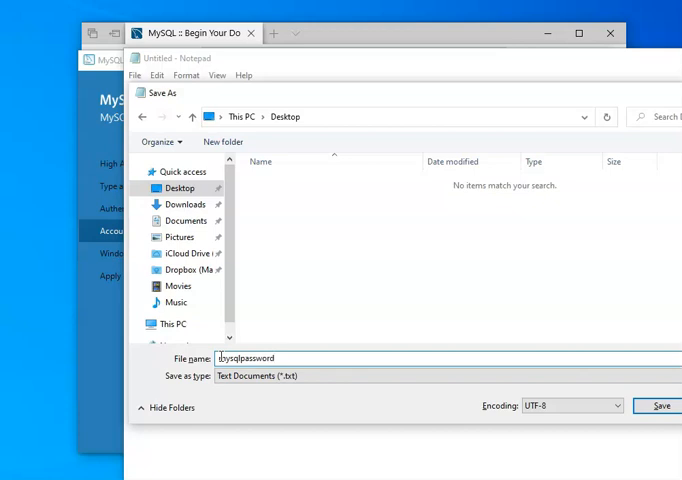
left_click(662, 406)
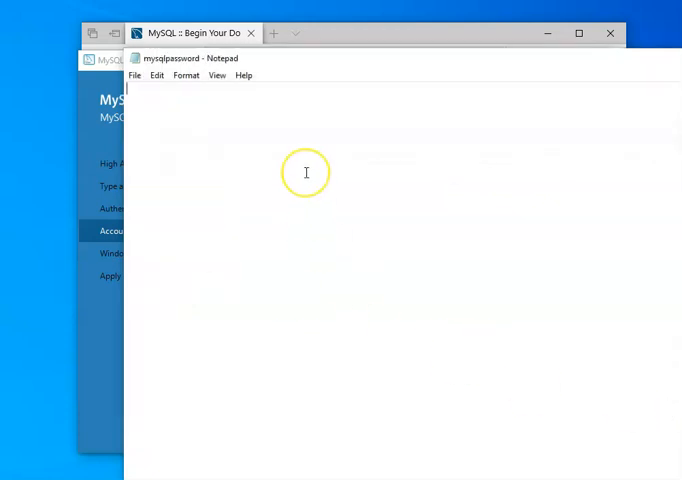
Write an example root password in the mysqlpassword file and save it.
left_click(306, 172)
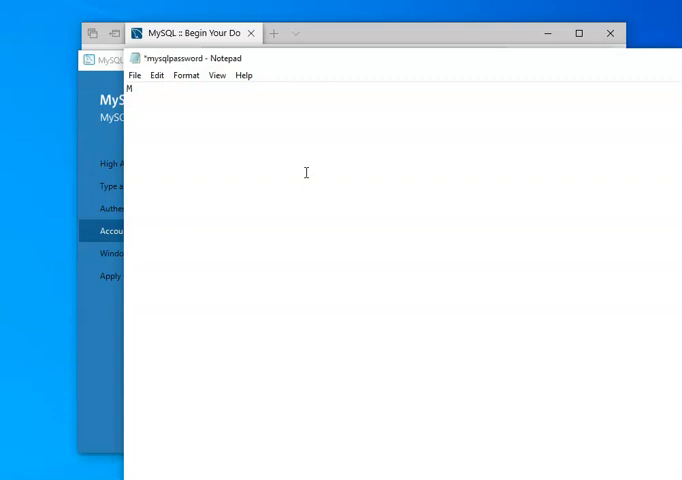
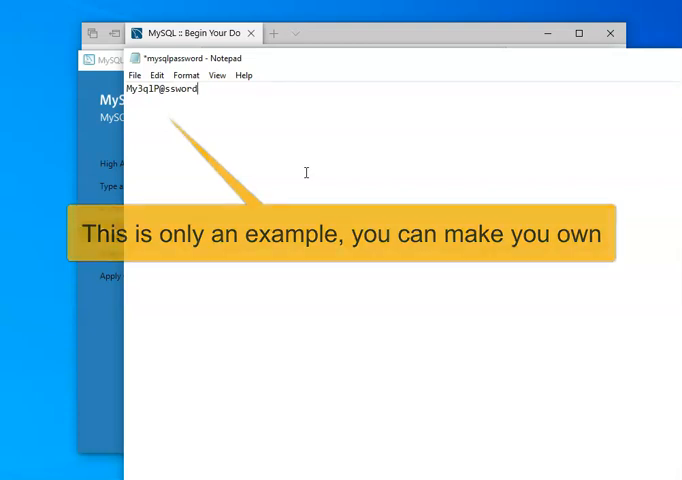
left_click(372, 180)
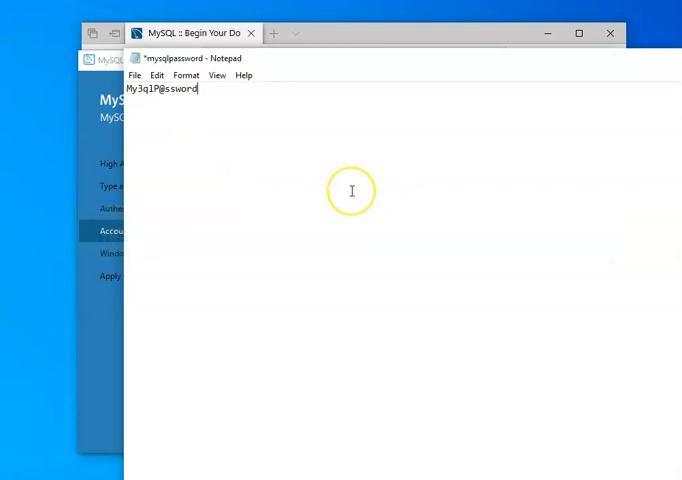
key("ctrl+s")
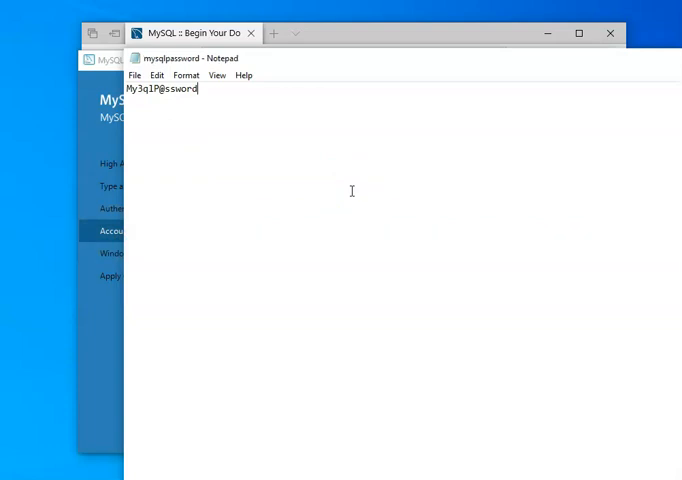
Copy the whole password text and switch back to the MySQL Installer window.
left_click_drag(199, 89, 120, 96)
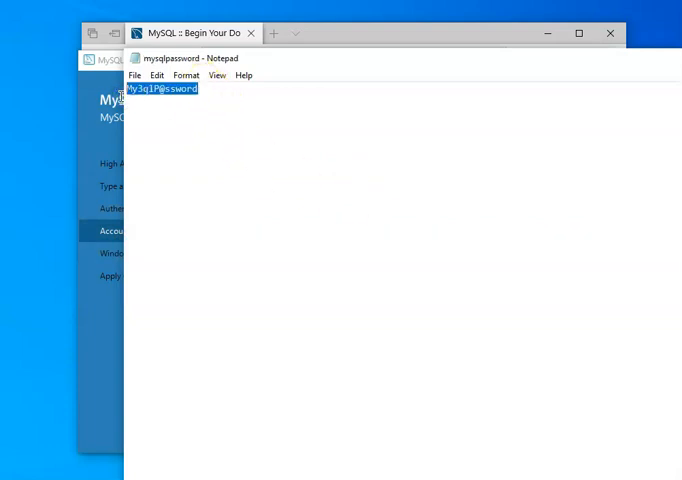
key("ctrl+c")
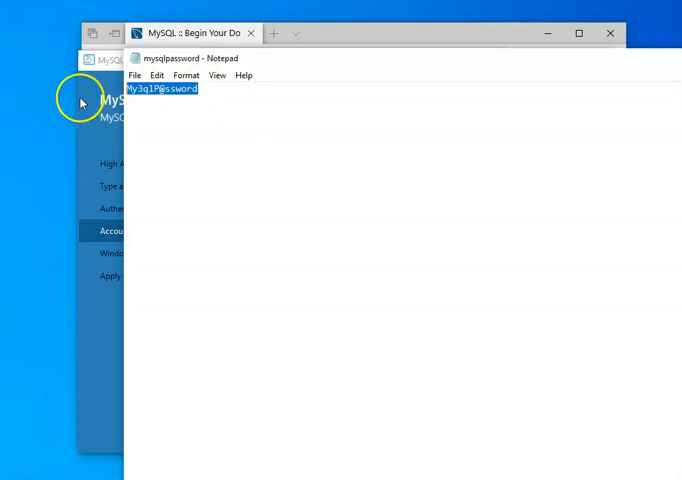
left_click(85, 100)
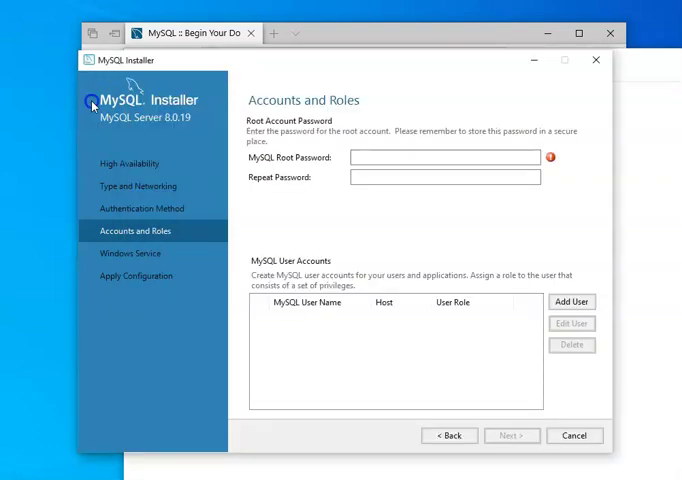
Paste the copied password into MySQL Root Password and Repeat Password, then continue.
left_click(378, 156)
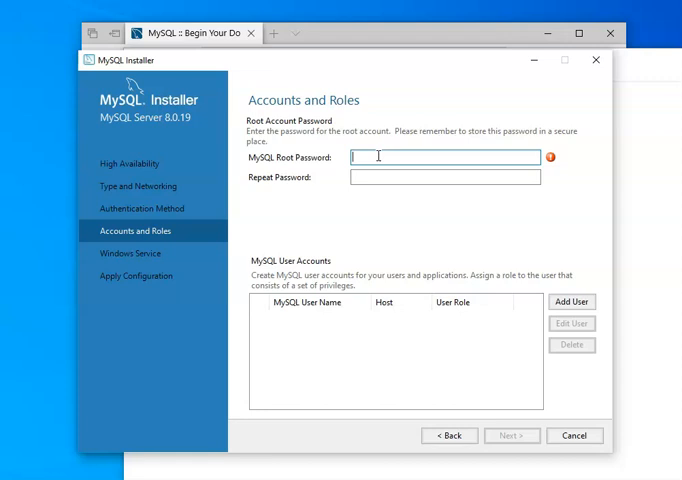
key("ctrl+v")
left_click(374, 178)
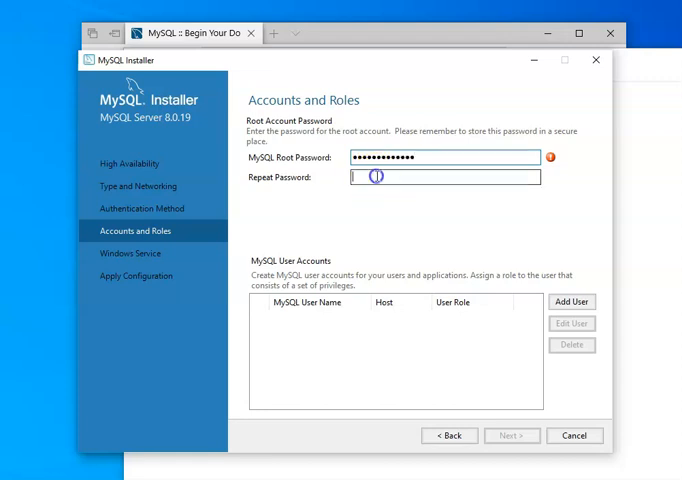
key("ctrl+v")
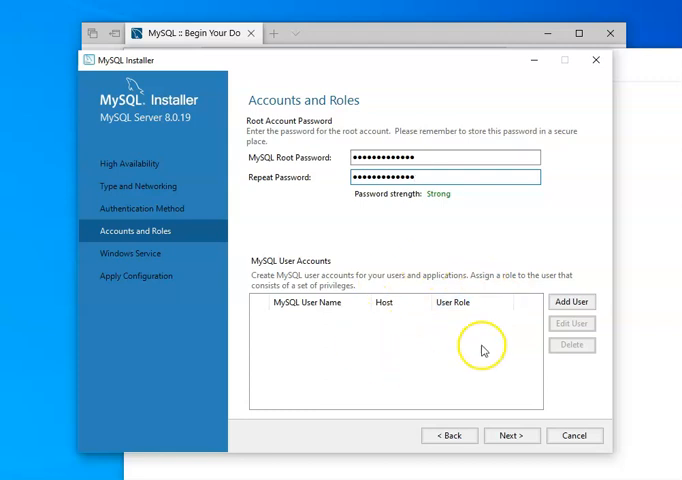
left_click(510, 435)
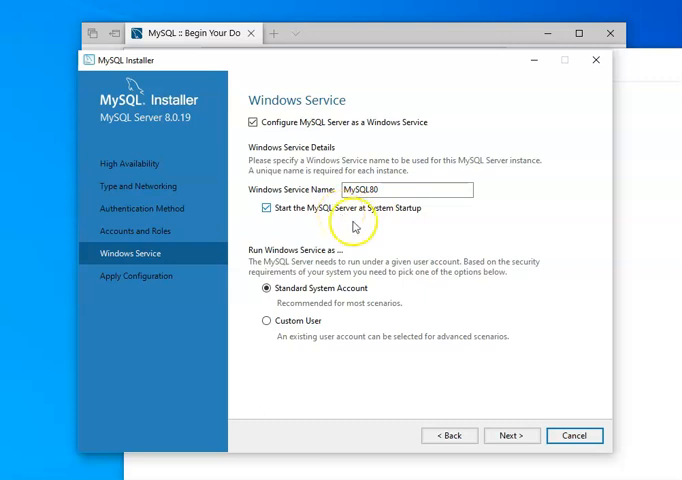
Keep default MySQL80 service settings, execute the configuration and finish to Installation Complete.
left_click(509, 435)
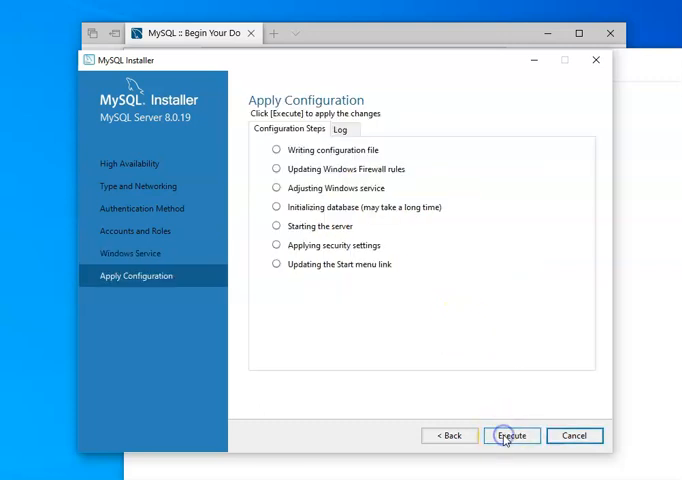
left_click(509, 436)
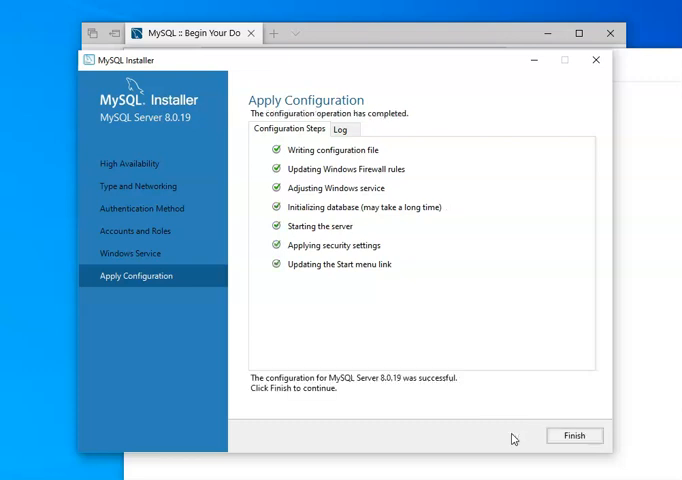
left_click(574, 435)
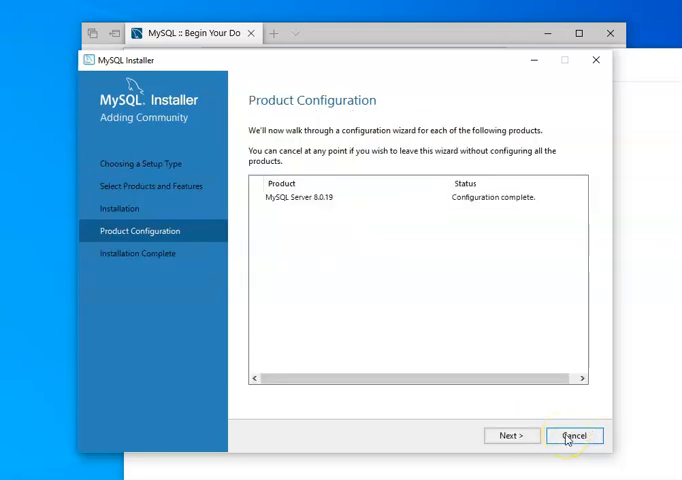
left_click(511, 435)
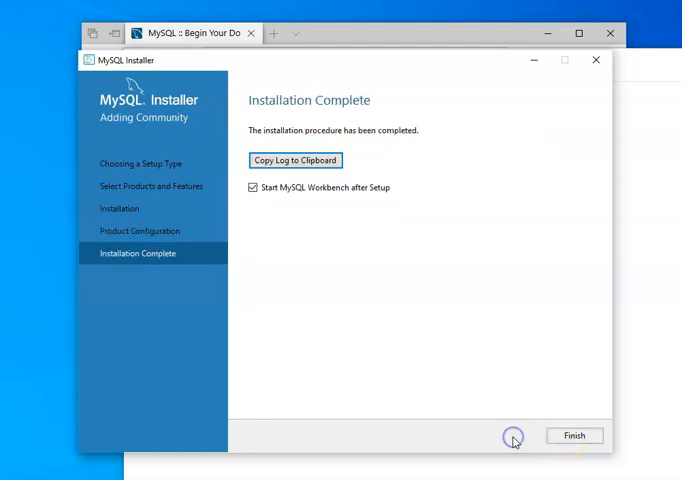
Finish the installer and bring the launched MySQL Workbench window fully into view.
left_click(574, 435)
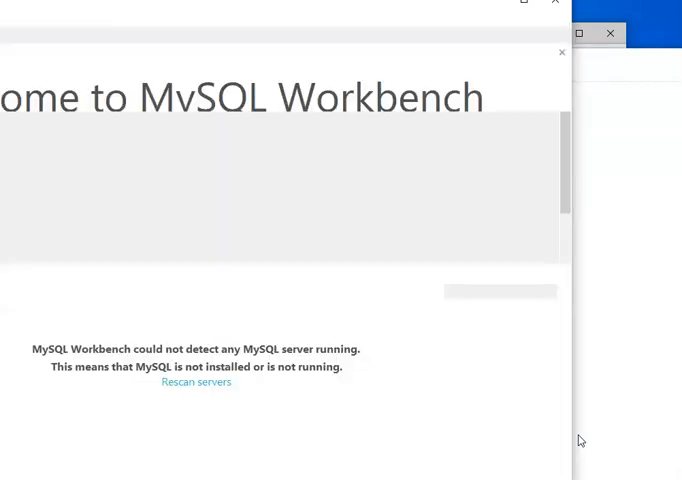
left_click(170, 30)
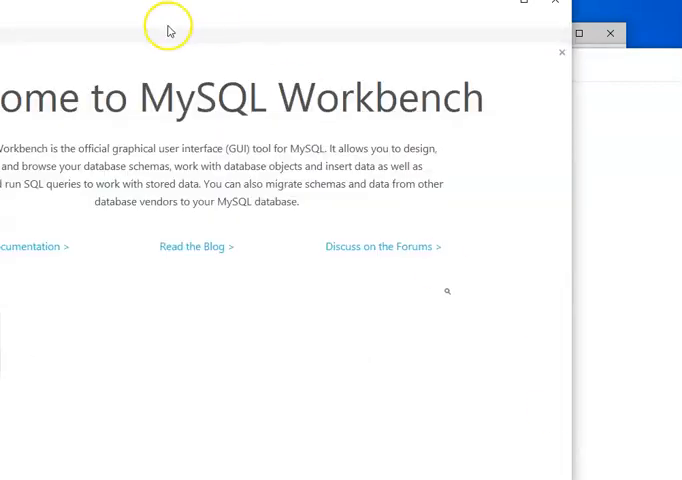
left_click_drag(80, 15, 189, 20)
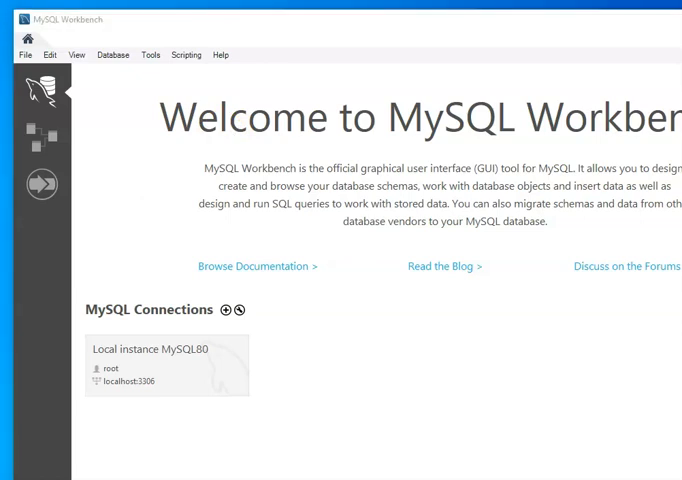
Launch the Windows Services app from the Start menu search.
key("super")
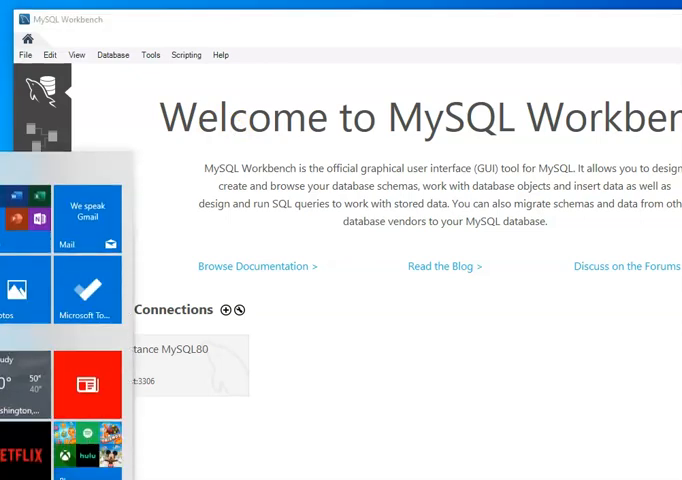
type("se")
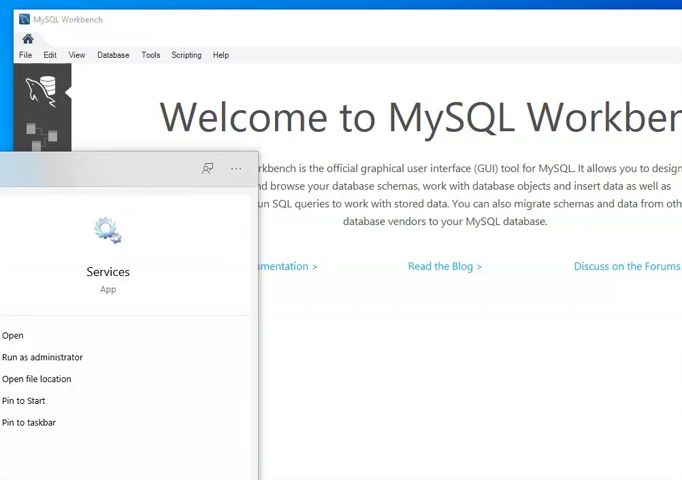
key("Return")
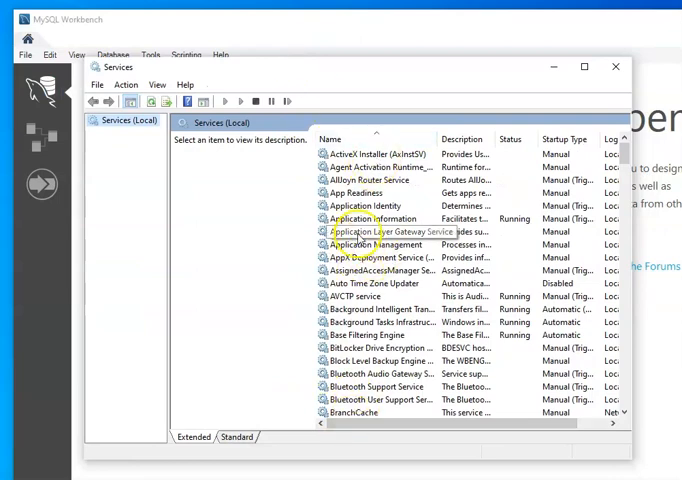
scroll(370, 280, "down", 3)
scroll(370, 280, "down", 3)
scroll(370, 285, "down", 3)
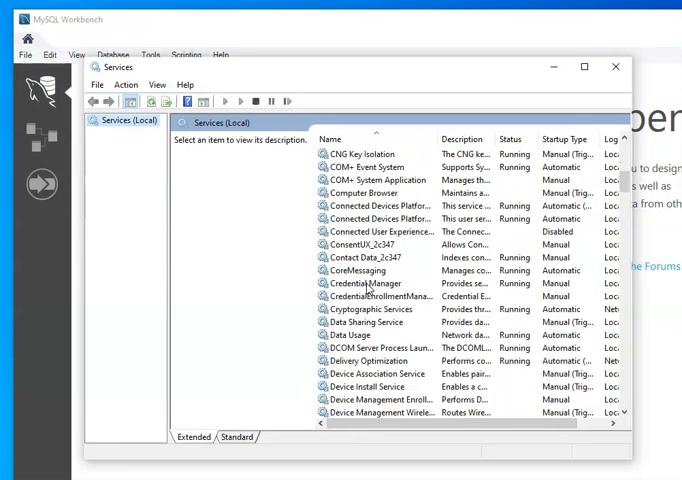
scroll(368, 288, "down", 3)
scroll(368, 288, "down", 3)
scroll(368, 288, "down", 3)
scroll(368, 288, "down", 2)
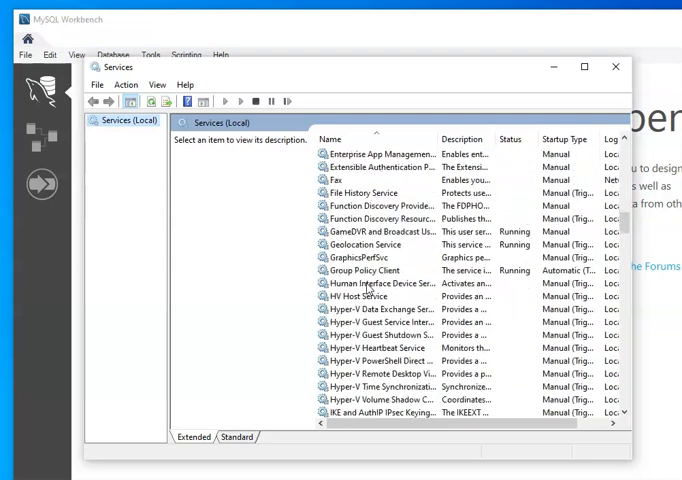
scroll(368, 288, "down", 3)
scroll(368, 288, "down", 1)
scroll(368, 288, "down", 2)
scroll(368, 288, "down", 1)
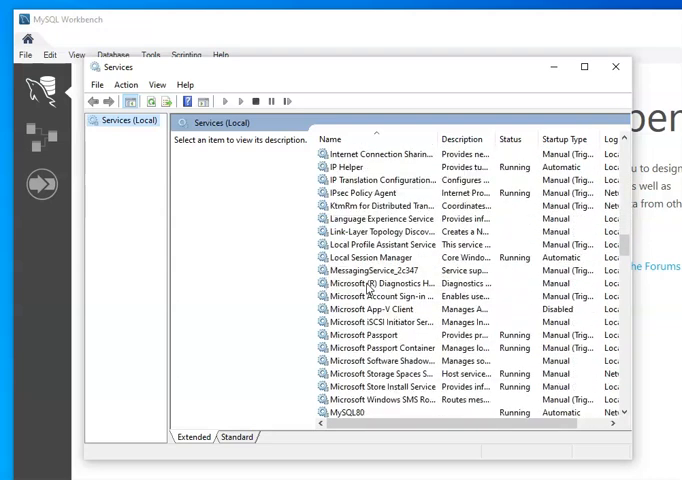
scroll(368, 288, "down", 2)
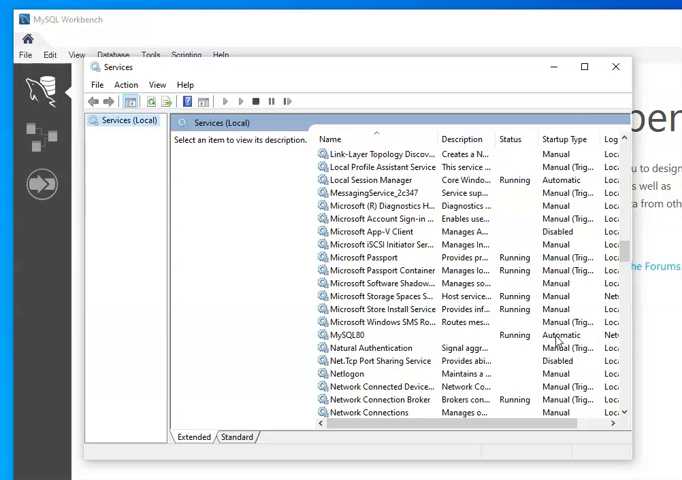
Select the MySQL80 service in the services list.
left_click(345, 336)
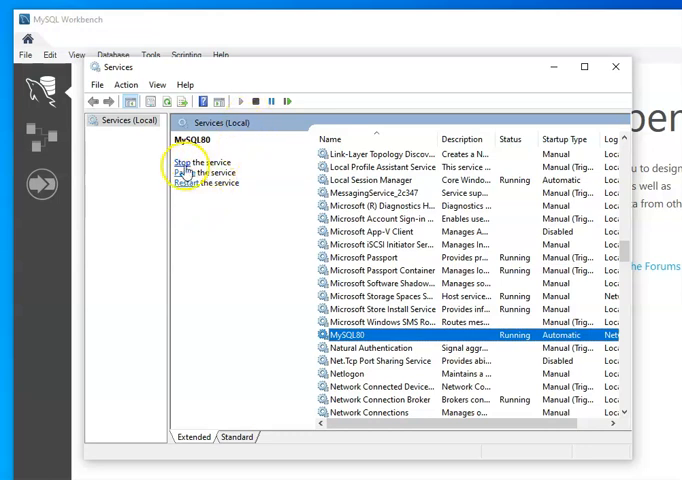
Stop the MySQL80 service and bring up its Properties.
left_click(182, 162)
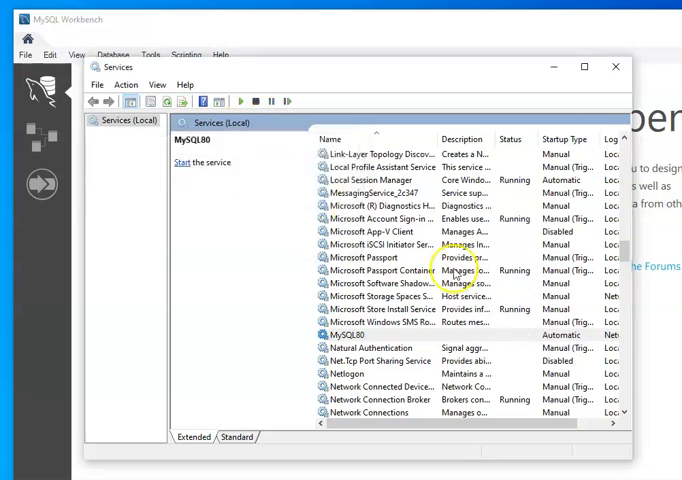
right_click(560, 336)
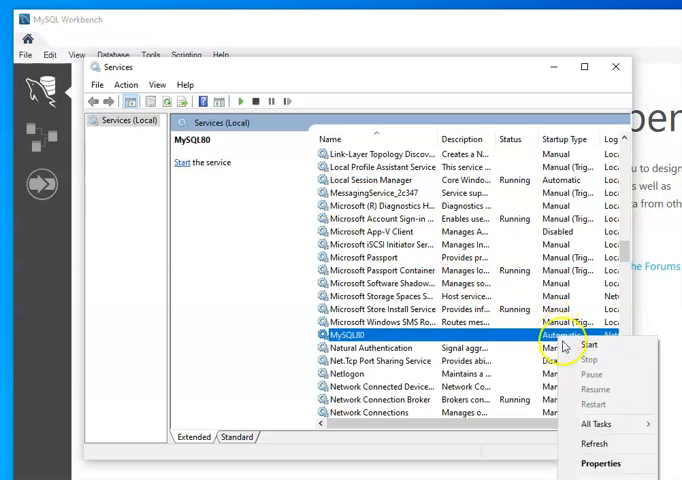
left_click(600, 464)
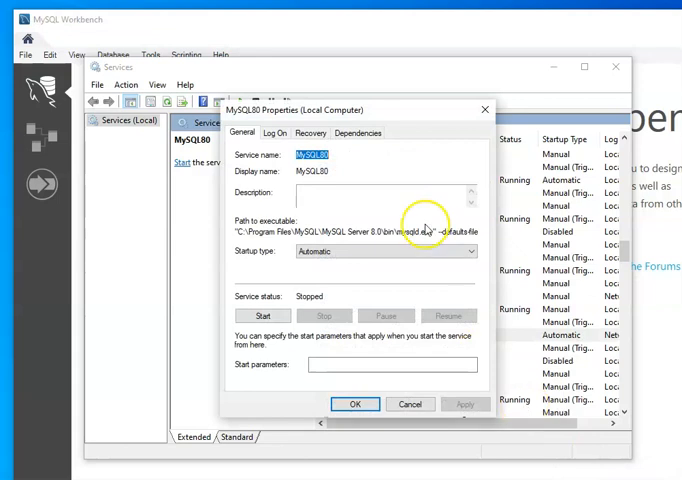
Change MySQL80's startup type from Automatic to Manual and confirm.
left_click(330, 252)
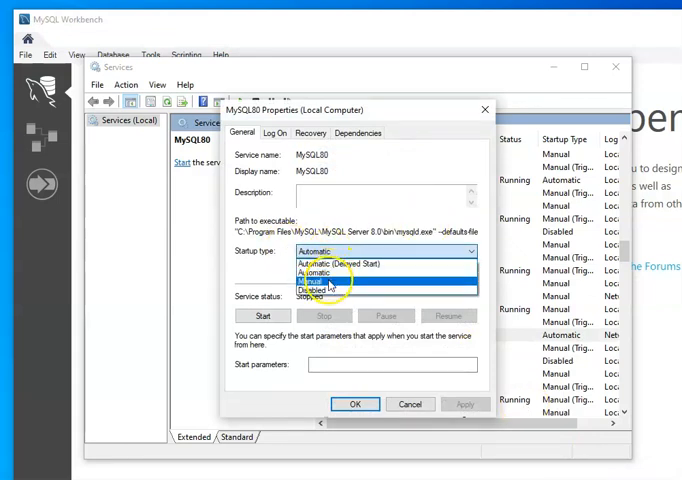
left_click(327, 283)
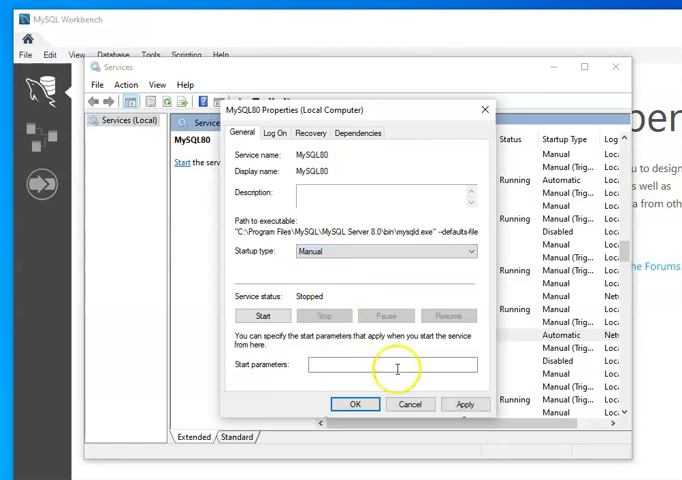
left_click(465, 404)
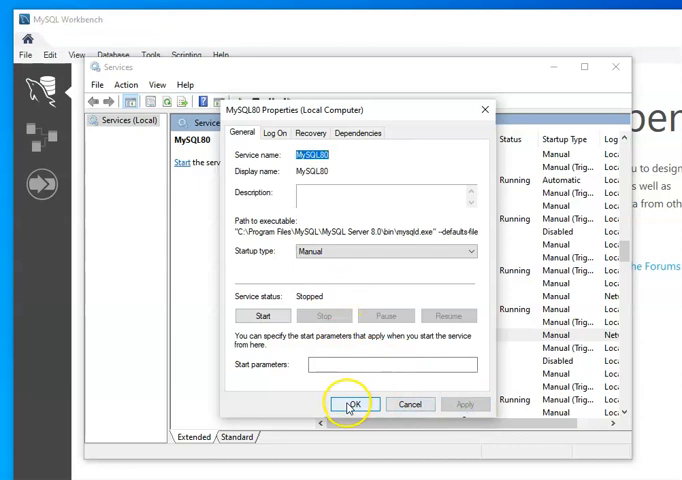
left_click(355, 404)
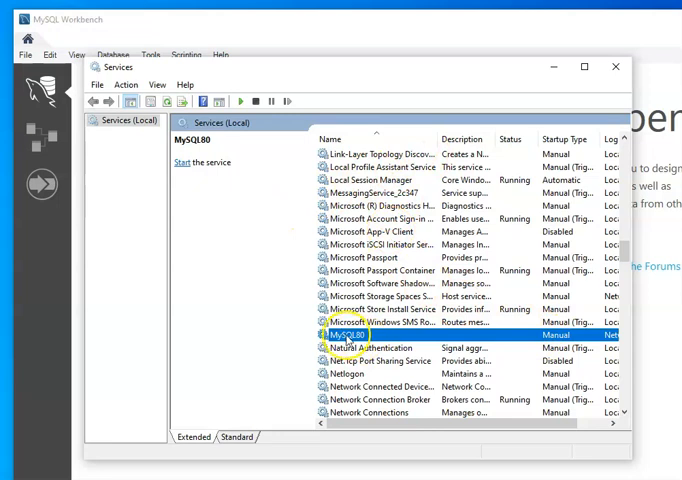
Start the MySQL80 service again and close Services.
left_click(181, 162)
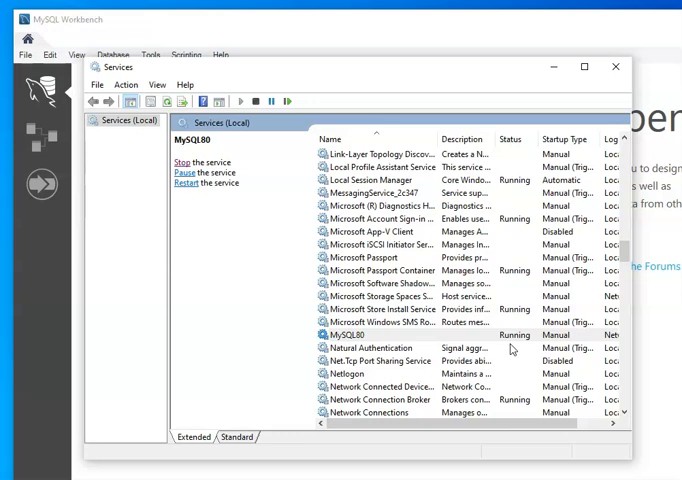
left_click(619, 68)
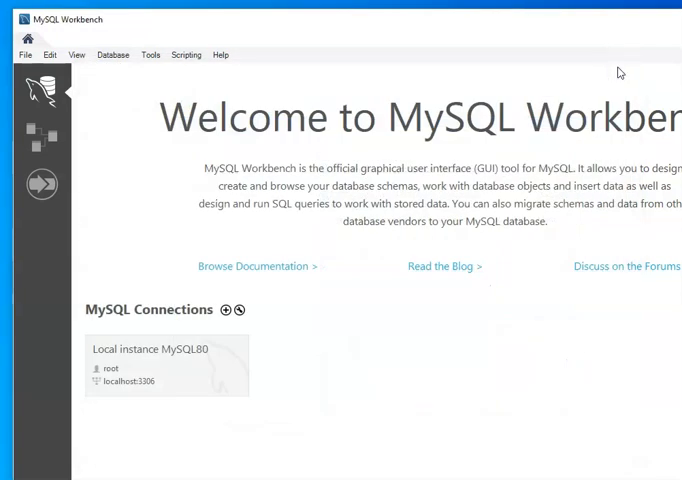